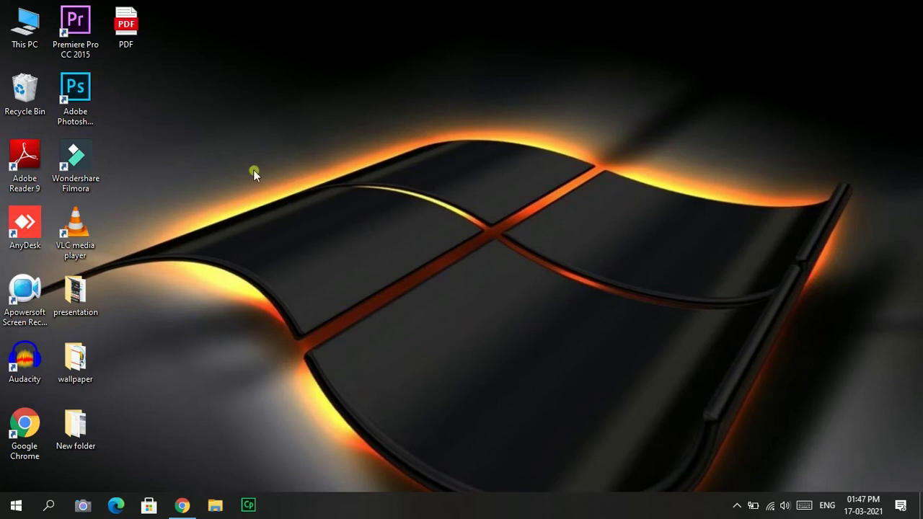
- Open Gmail in Chrome and launch Google Drive from the Google apps list
click(182, 505)
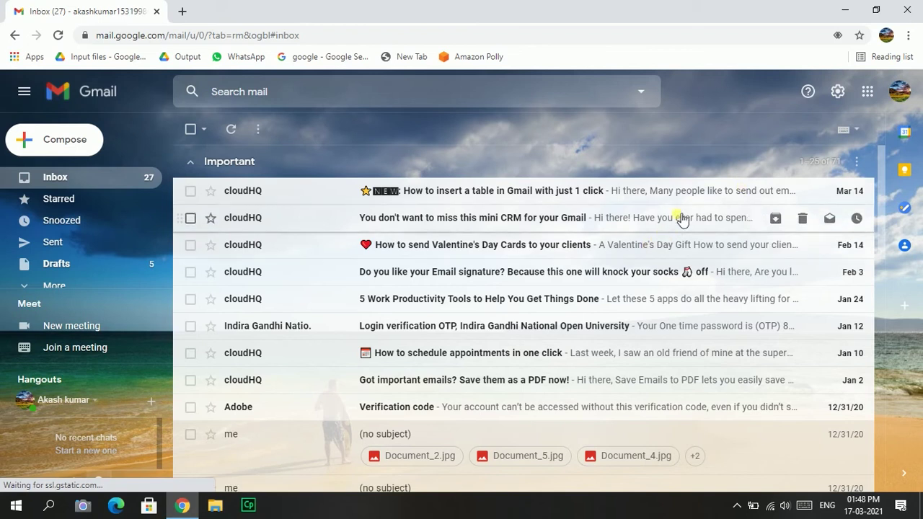
click(867, 91)
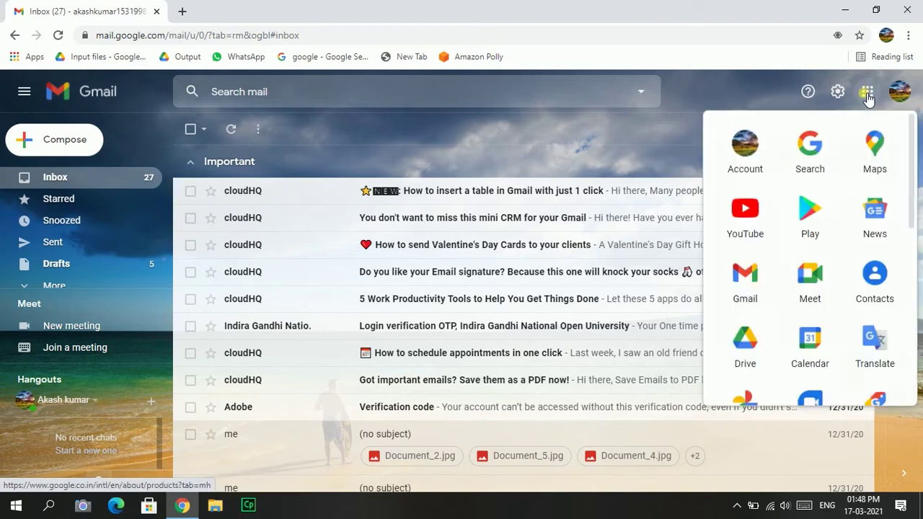
click(755, 352)
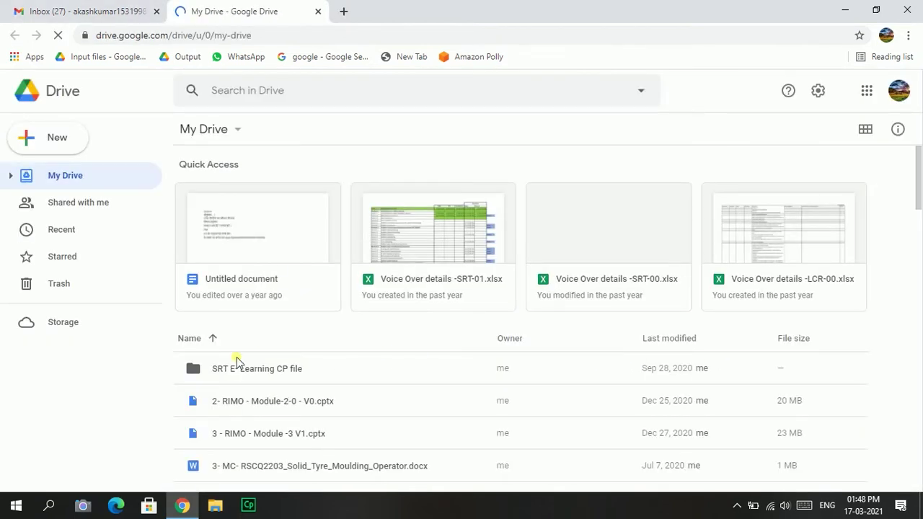
- Upload PDF.pdf from the Desktop into My Drive using New > File upload
click(54, 140)
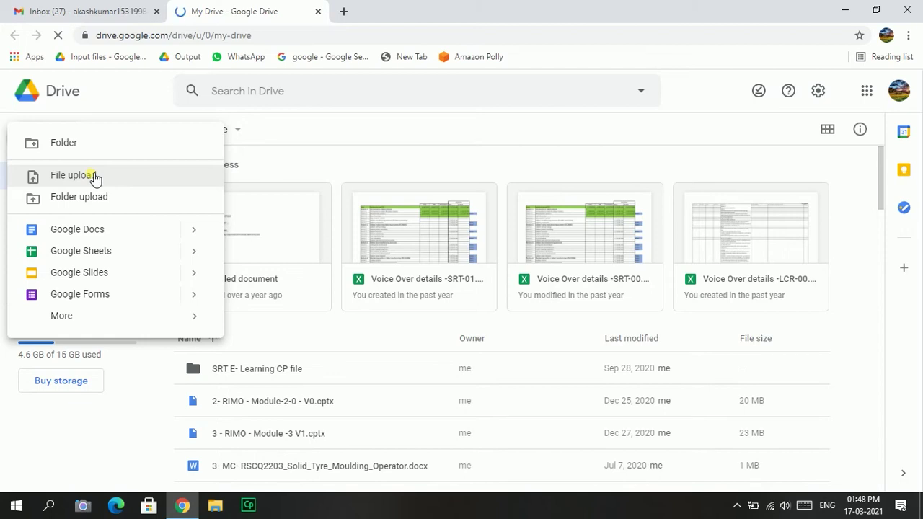
click(94, 177)
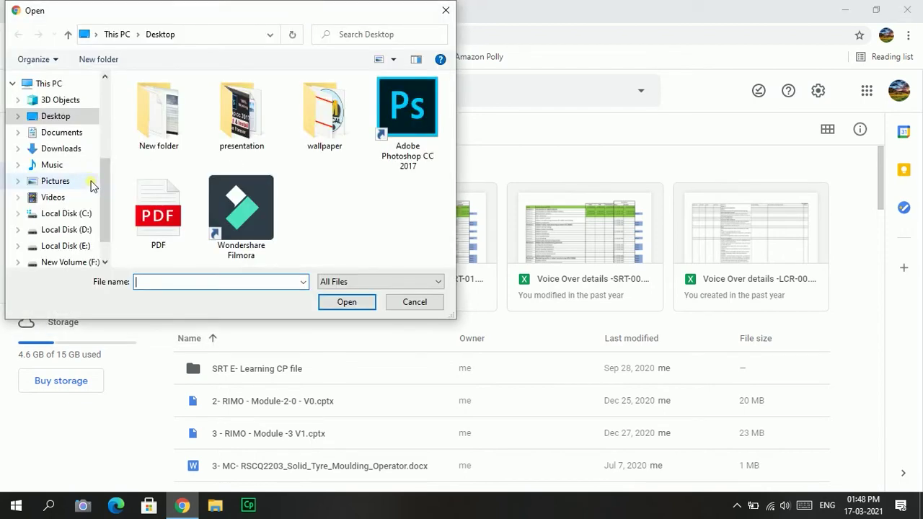
click(153, 226)
click(344, 302)
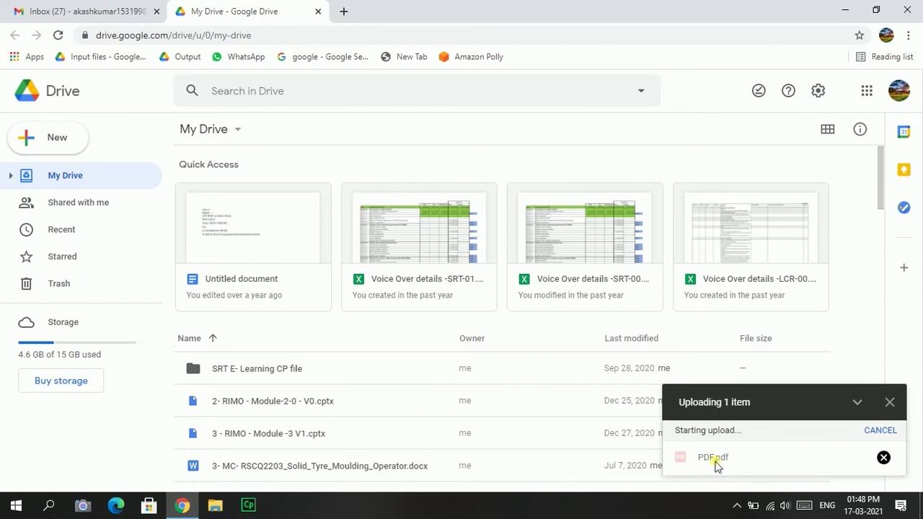
- Dismiss the upload notice and open PDF.pdf with Google Docs
scroll(628, 449, down, 5)
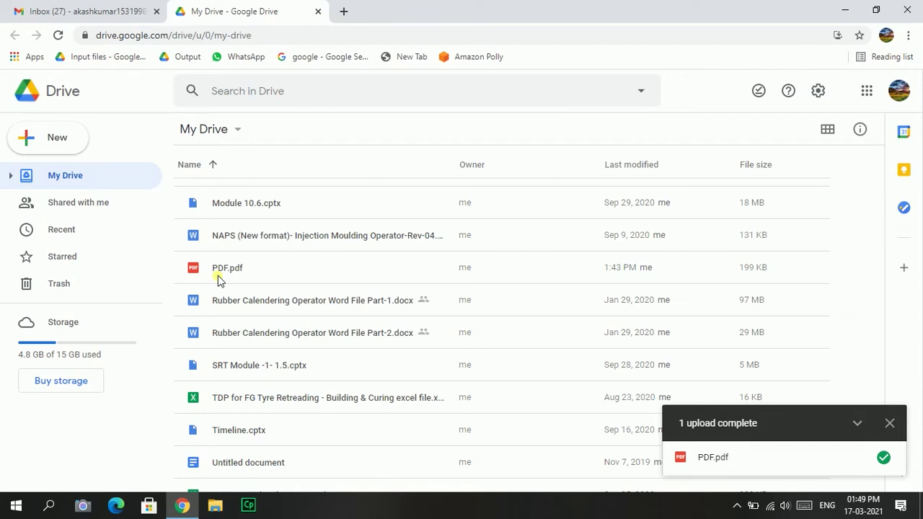
click(889, 423)
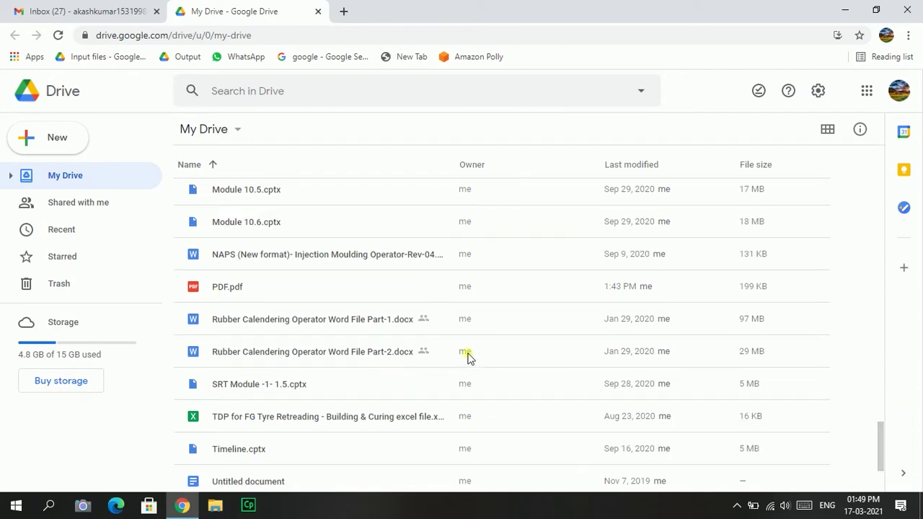
right_click(274, 293)
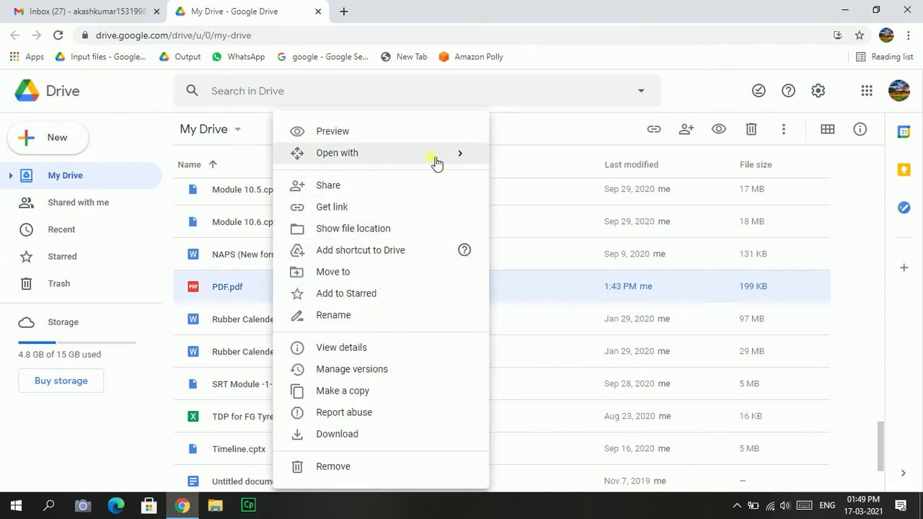
mouse_move(437, 162)
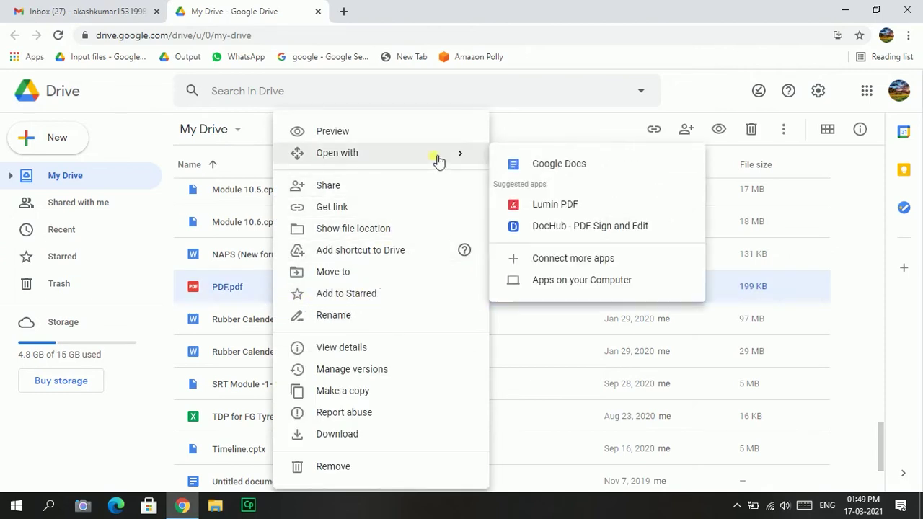
click(543, 168)
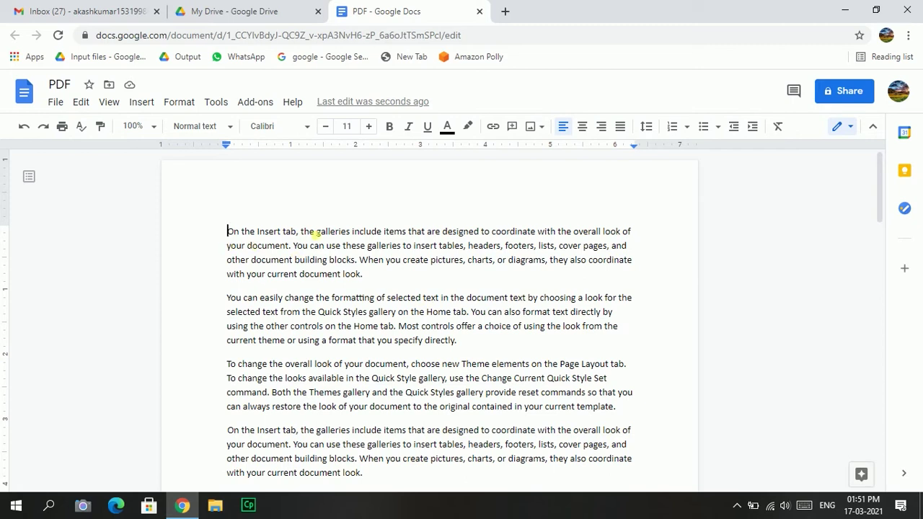
- Type test letters 'HIHJ' after 'galleries', then delete them to confirm the text is editable
click(351, 231)
text(HIHJ)
key(BackSpace)
key(BackSpace)
key(BackSpace)
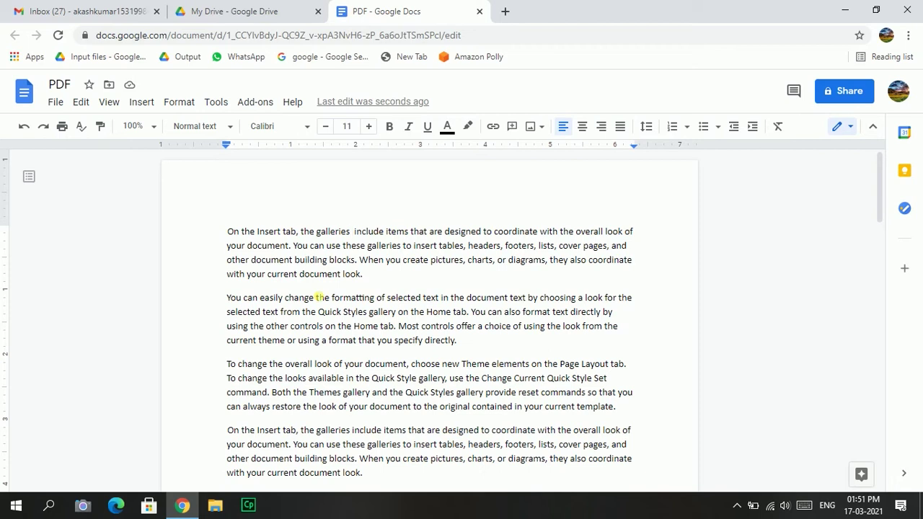
click(227, 231)
- Download the document as Microsoft Word PDF.docx and open it from the download bar
click(55, 102)
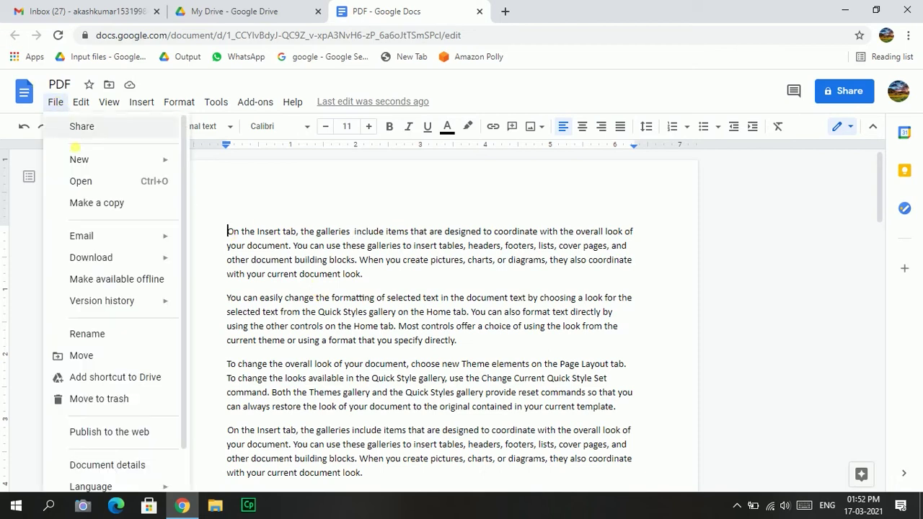
mouse_move(140, 263)
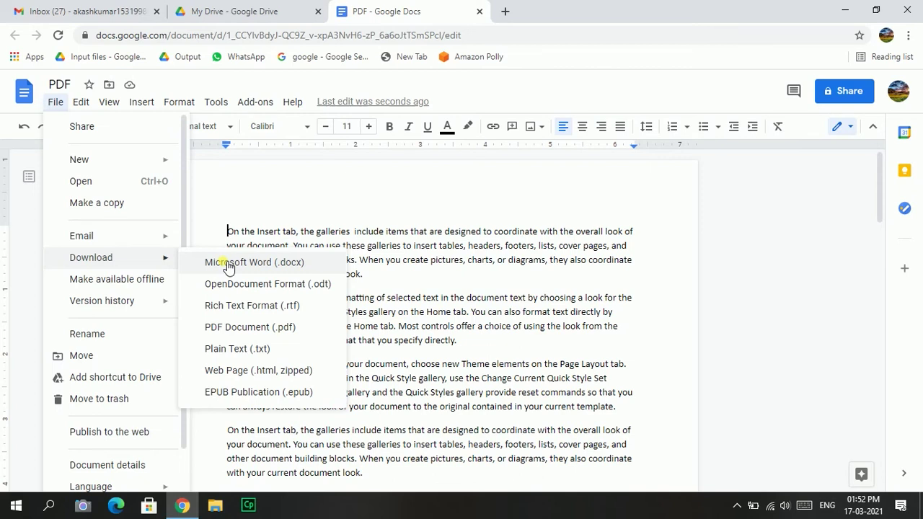
click(227, 264)
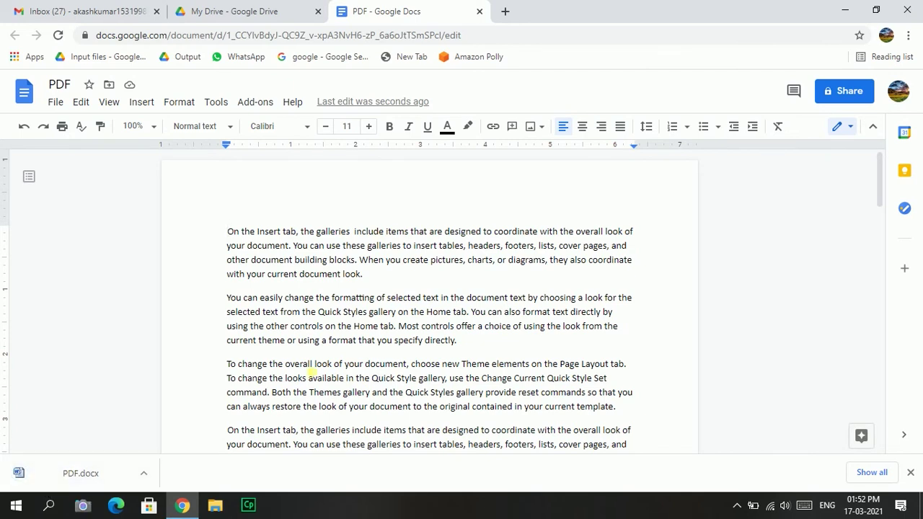
click(77, 479)
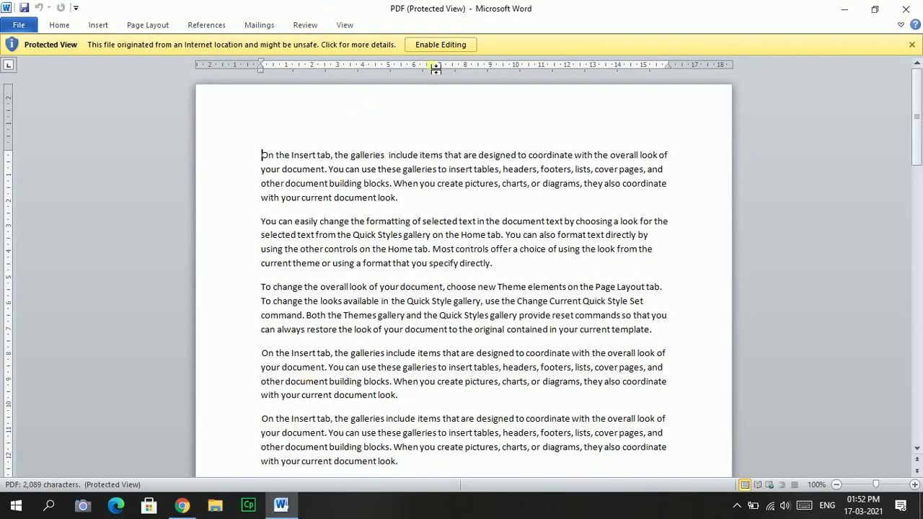
- Enable editing of PDF.docx in Word and place the cursor after 'galleries' in the first paragraph
click(441, 47)
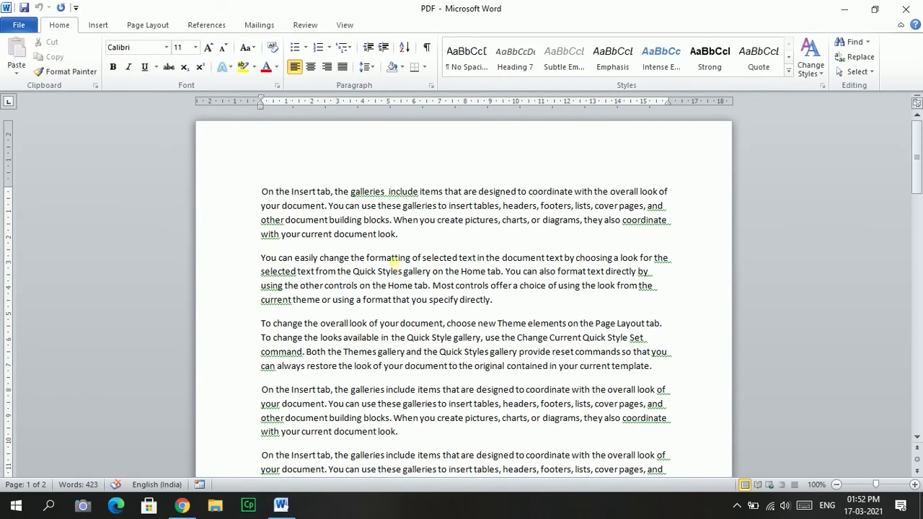
click(387, 192)
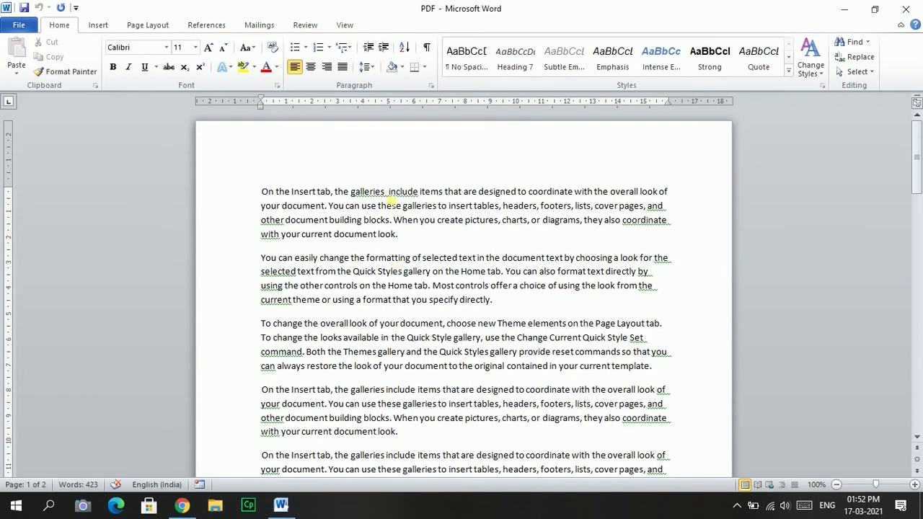